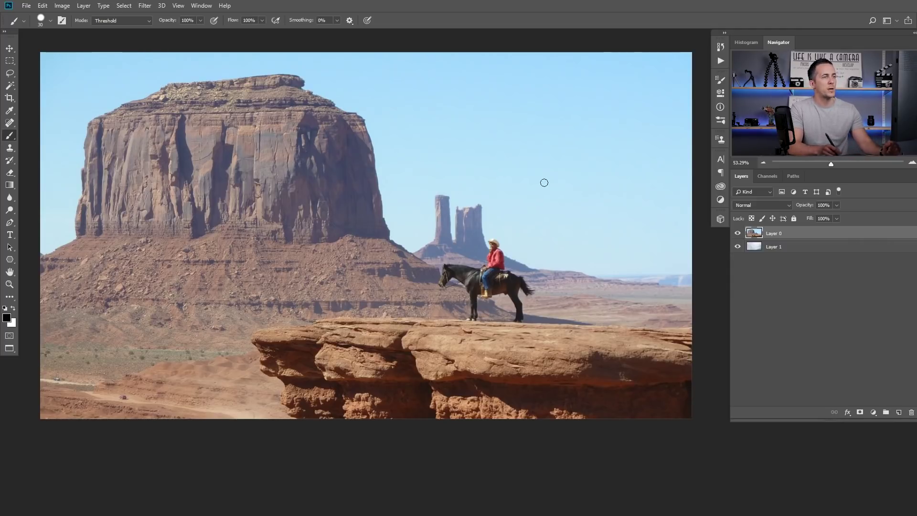
Preview the clouds under the desert layer, then set its Blue Blend If white slider to about 212
left_click(737, 233)
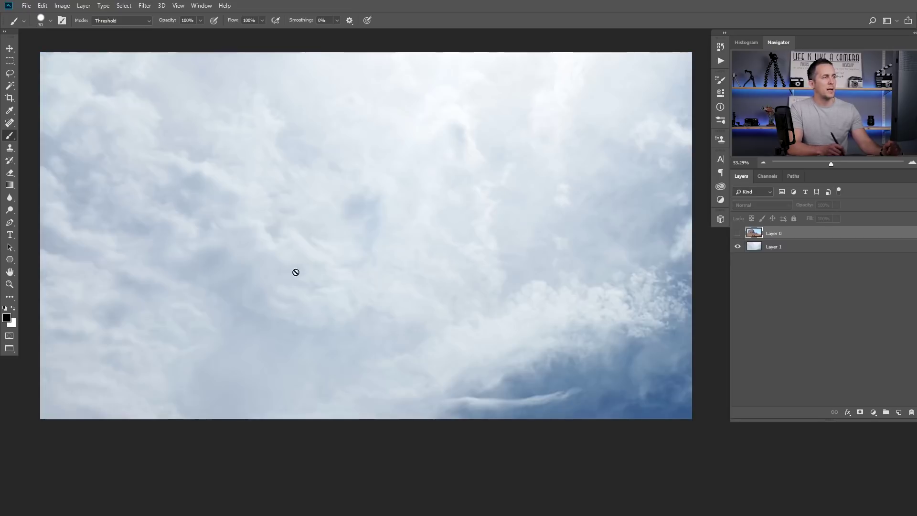
left_click(737, 234)
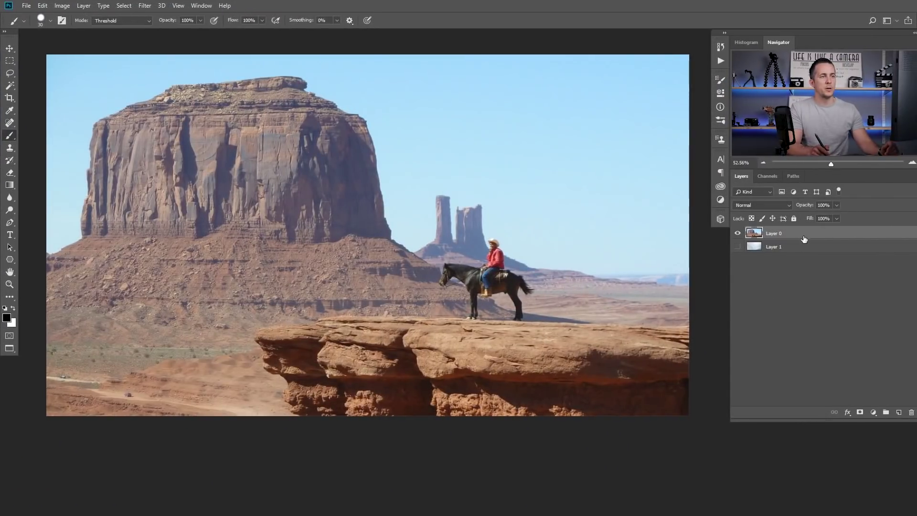
key("h")
double_click(803, 235)
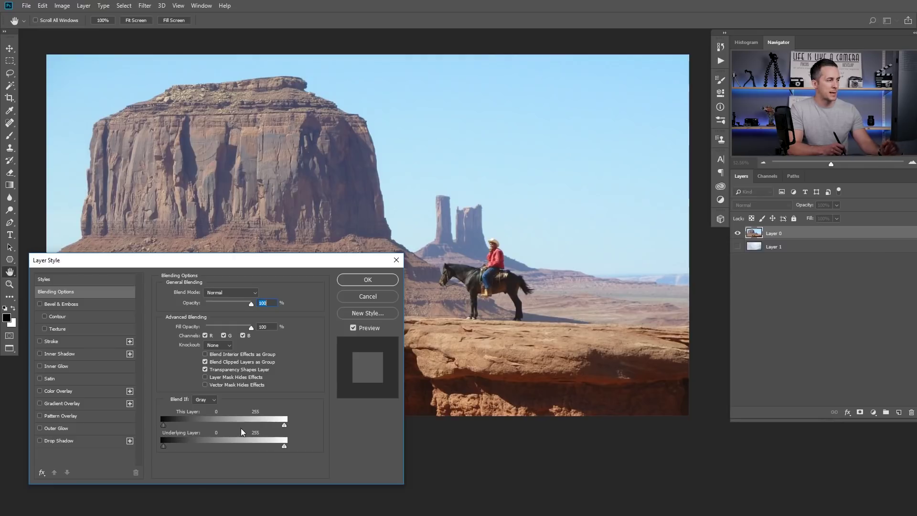
left_click(210, 400)
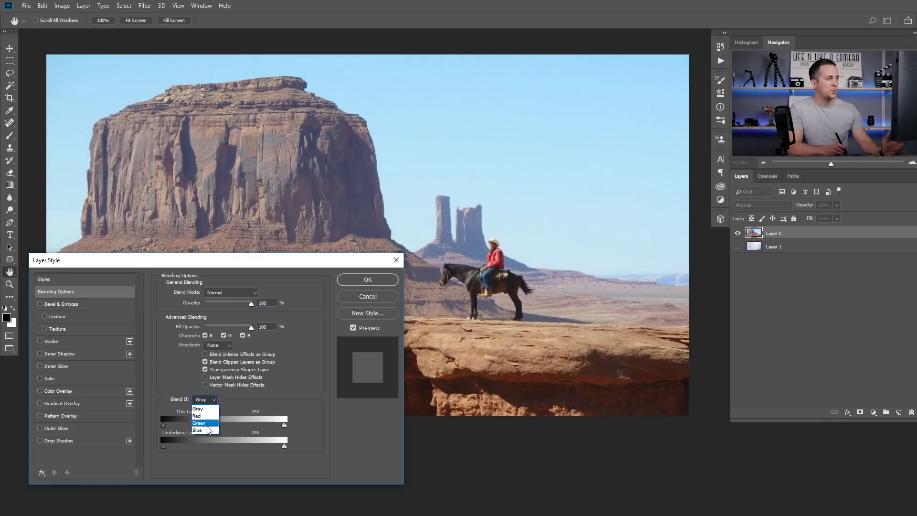
left_click(207, 430)
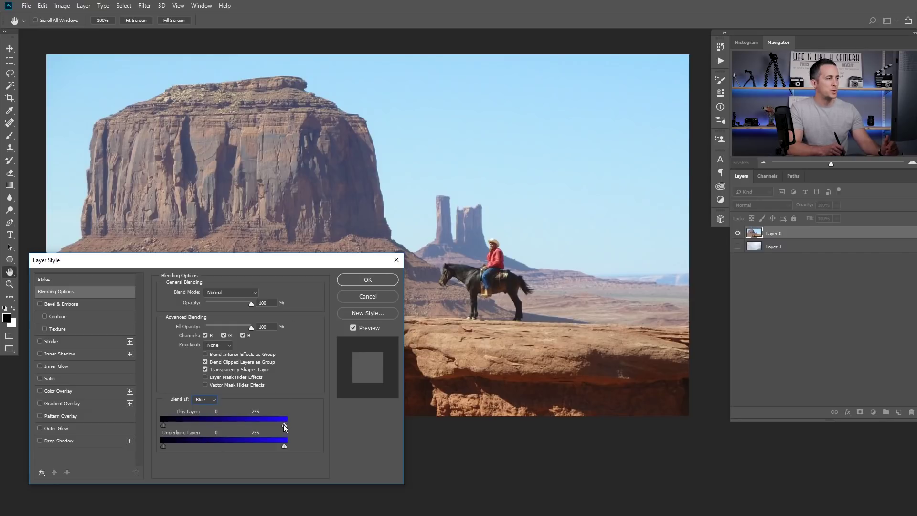
left_click_drag(285, 426, 276, 426)
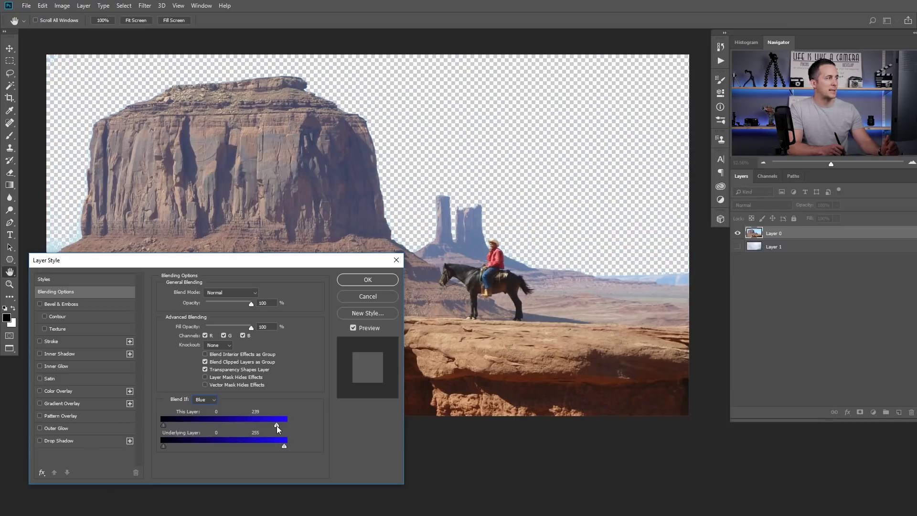
left_click_drag(277, 426, 275, 416)
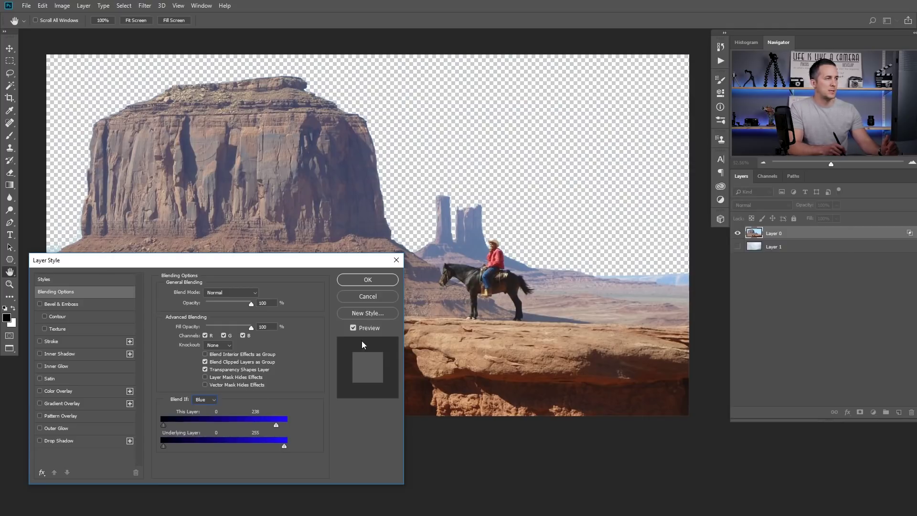
left_click_drag(271, 424, 270, 423)
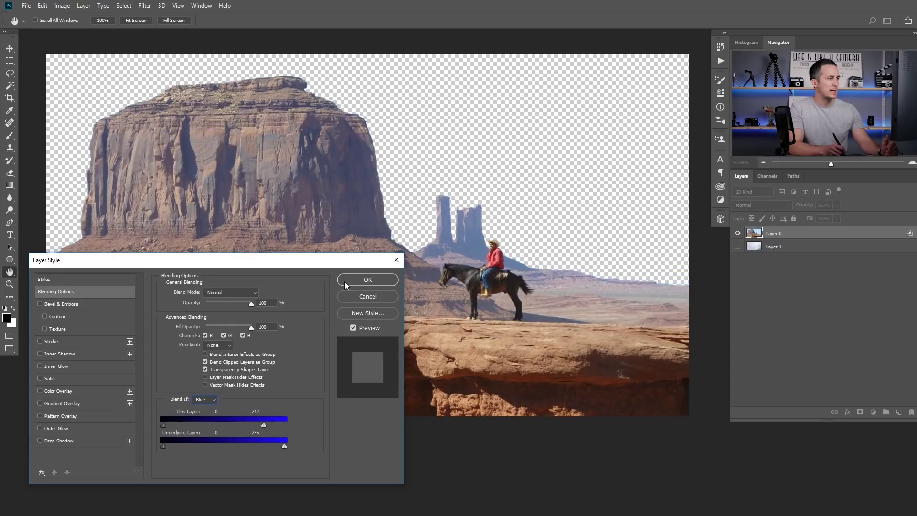
left_click(357, 279)
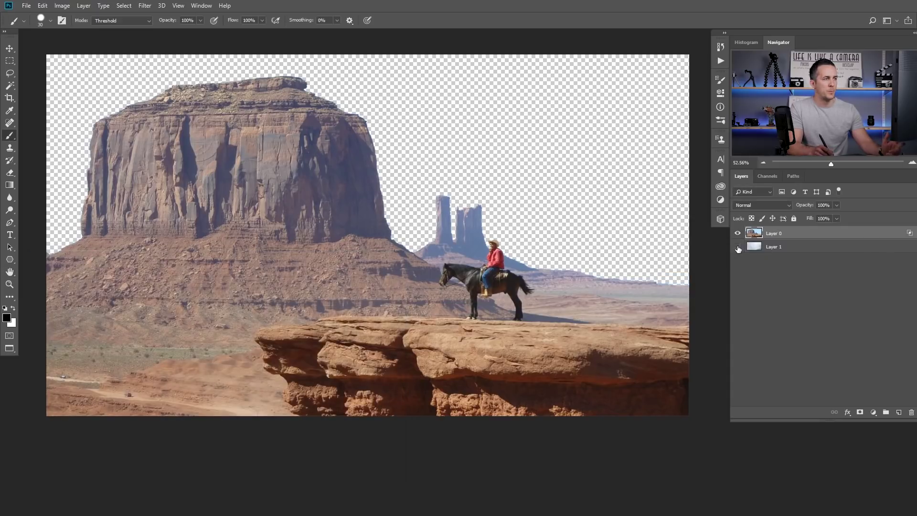
Toggle the cloud layer to check the transparent sky, then zoom in on the cowboy and spires
left_click(738, 247)
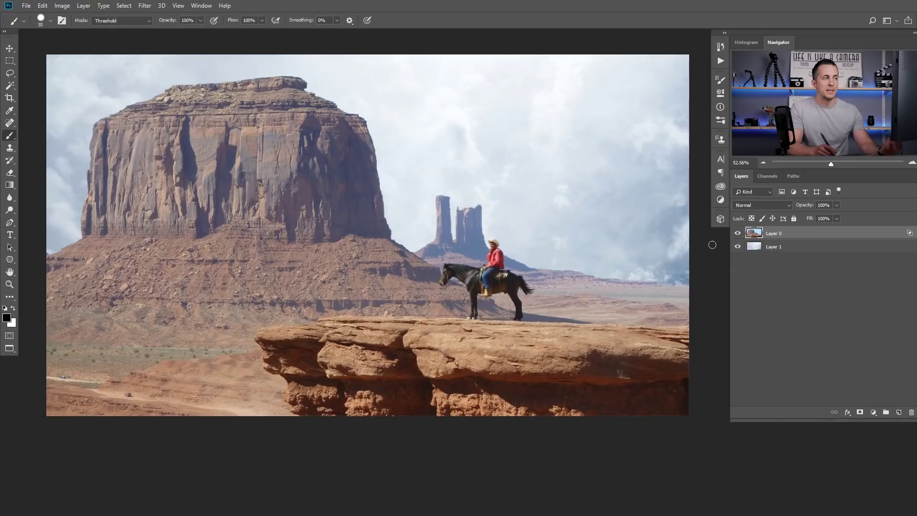
left_click(737, 247)
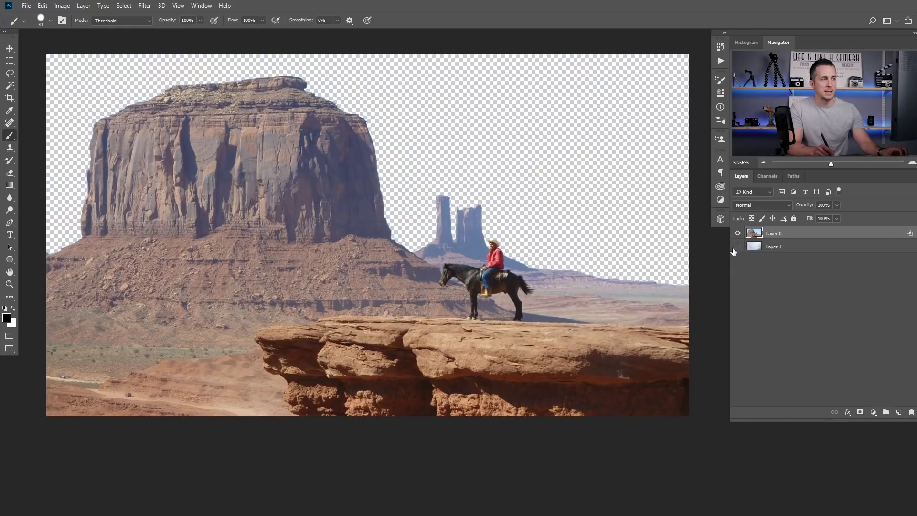
scroll(492, 244, "up", 5)
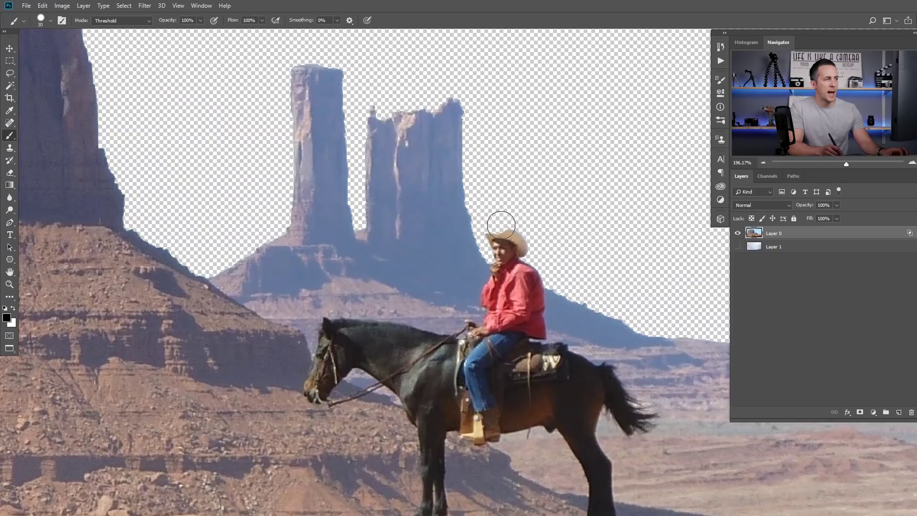
left_click_drag(501, 225, 425, 199)
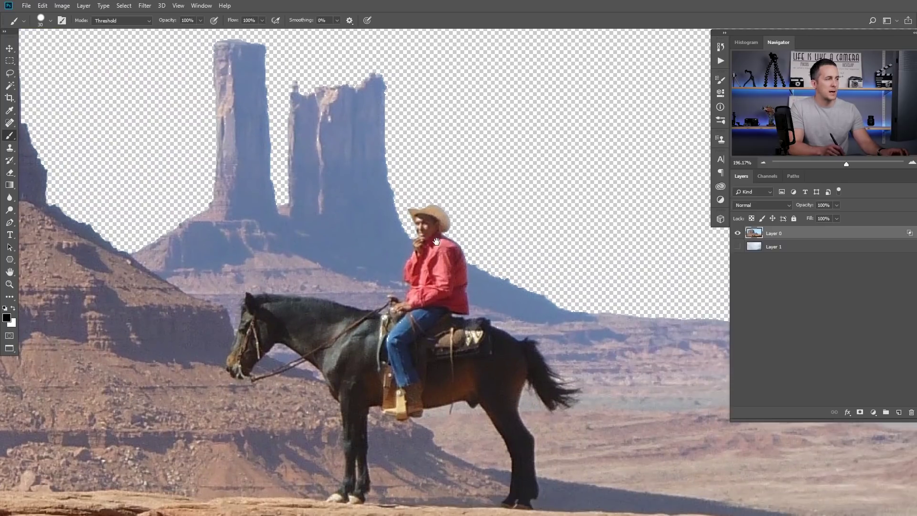
Shrink the brush to 10 pixels and move the view back over the butte and ledge
key("bracketleft")
key("bracketleft")
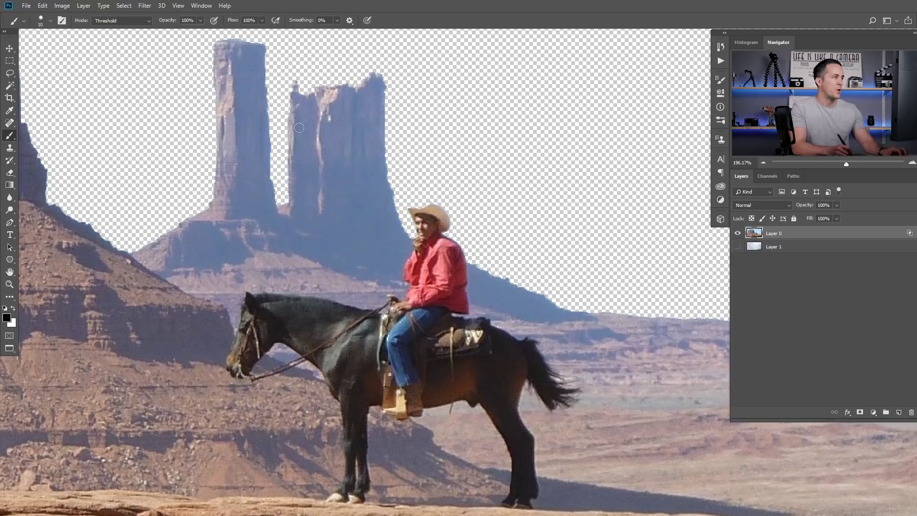
scroll(319, 198, "down", 5)
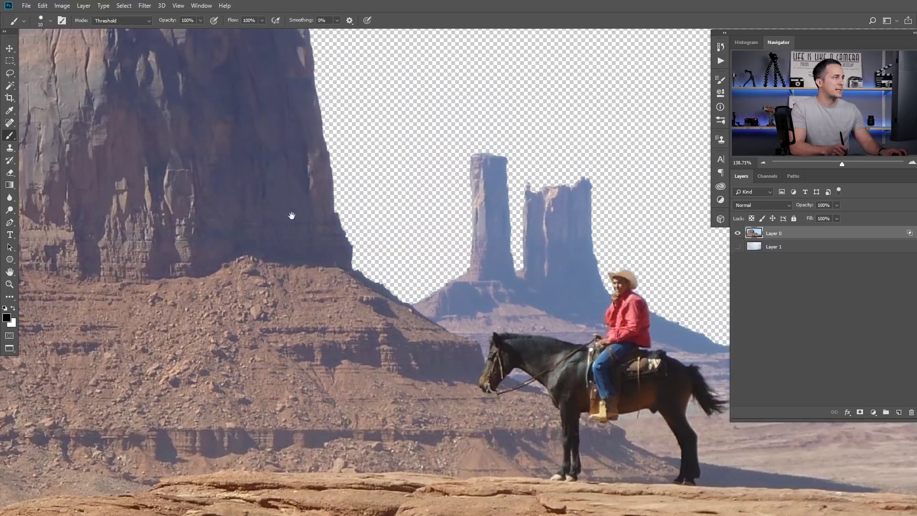
scroll(292, 216, "down", 4)
left_click_drag(406, 286, 463, 261)
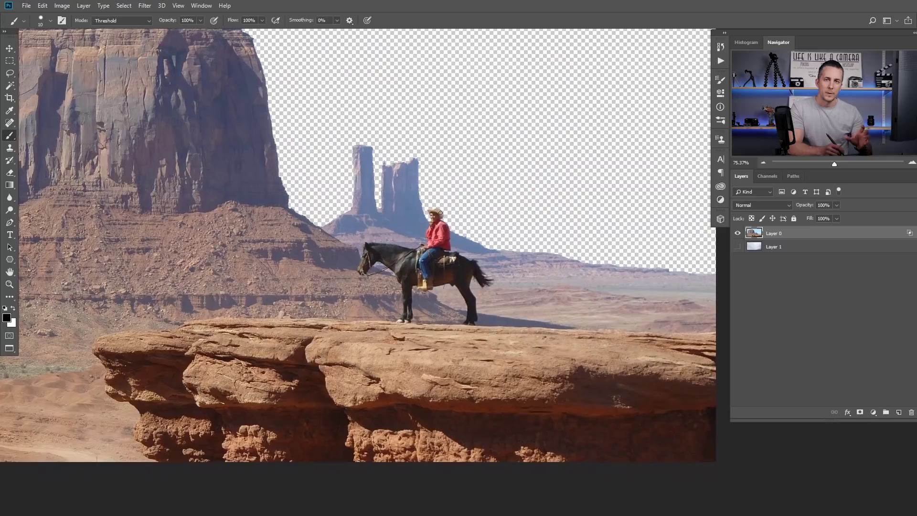
Readjust the desert layer's Blue Blend If cutoff to 214 and fit the whole image in view
double_click(803, 234)
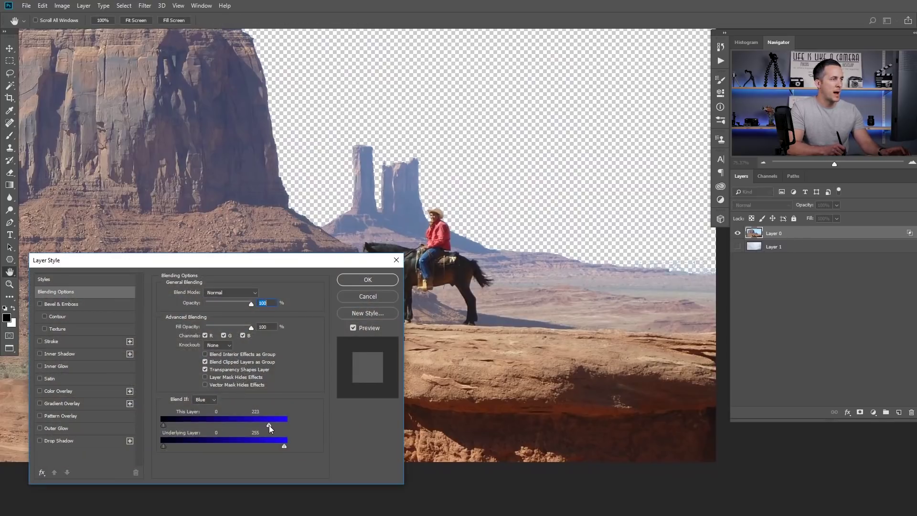
left_click_drag(269, 426, 272, 426)
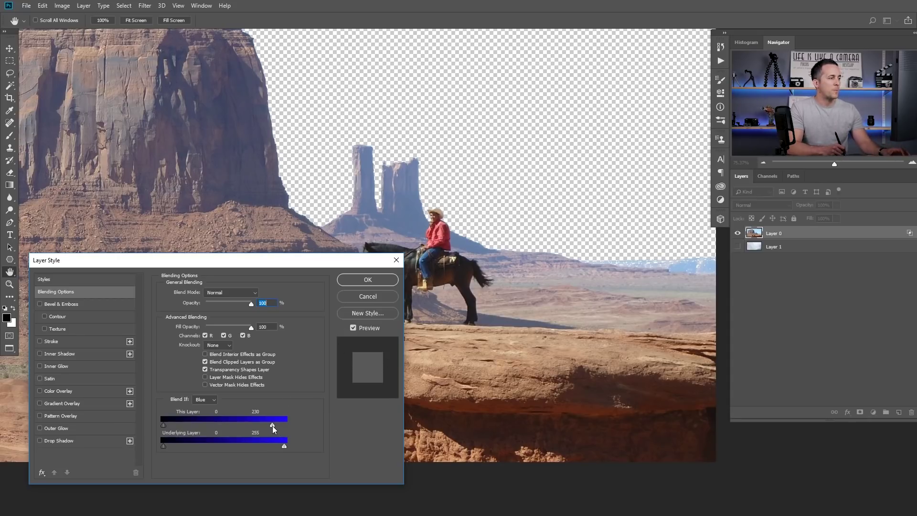
left_click_drag(272, 427, 267, 425)
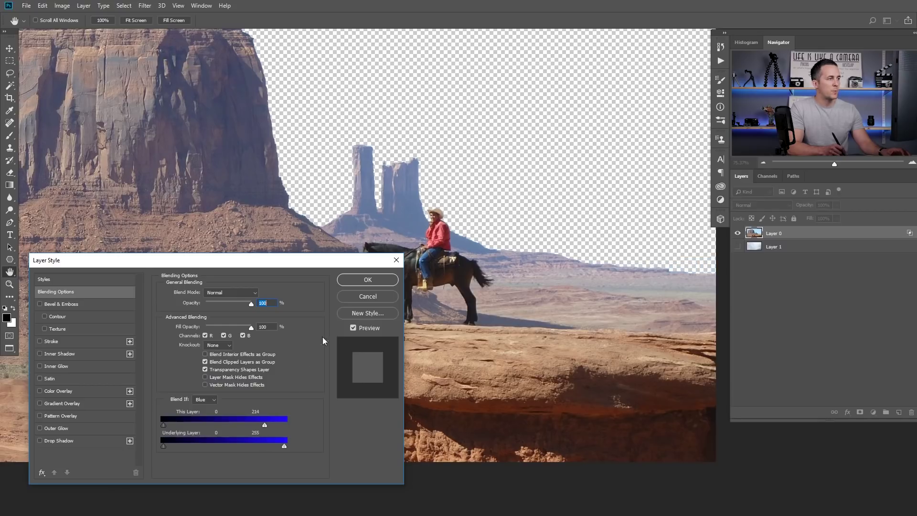
left_click(360, 281)
key("b")
left_click_drag(551, 276, 524, 285)
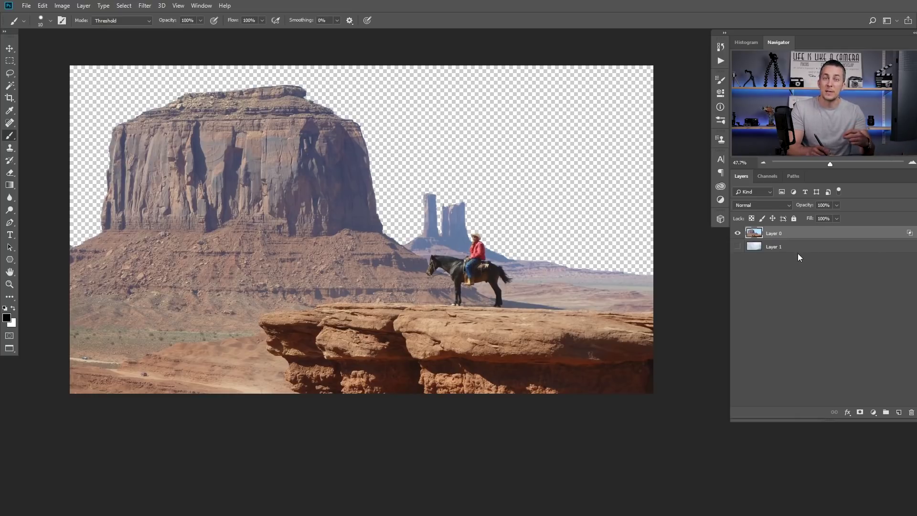
Show the cloud layer, duplicate the cut-out, and merge a new empty Layer 2 into the copy
left_click(738, 247)
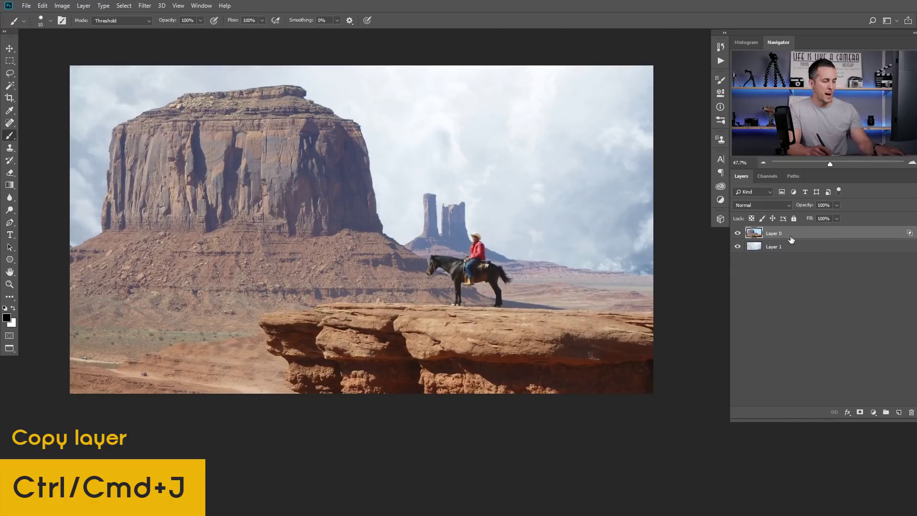
key("ctrl+j")
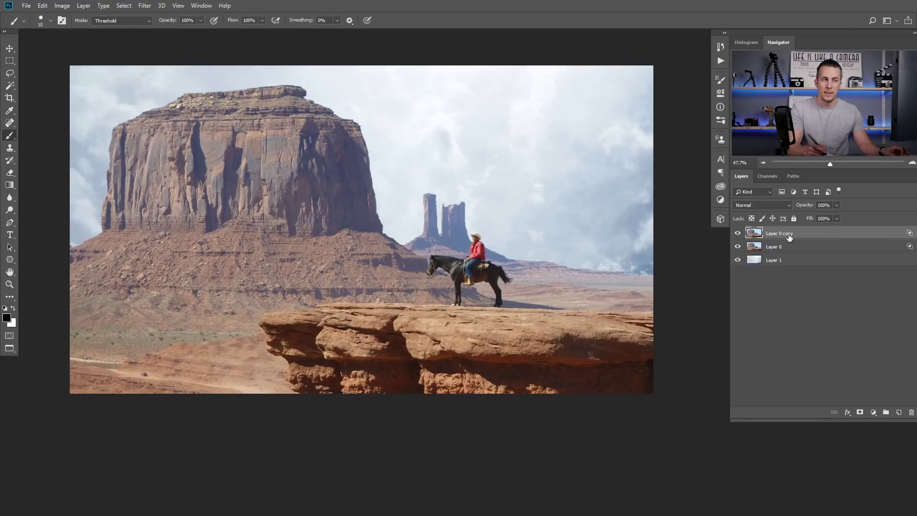
left_click(897, 412, "ctrl")
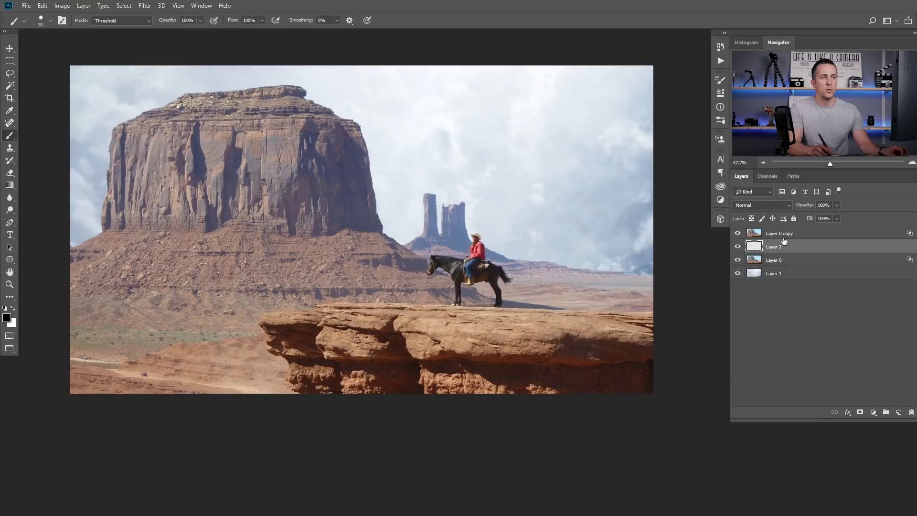
left_click(758, 235)
left_click(756, 246, "shift")
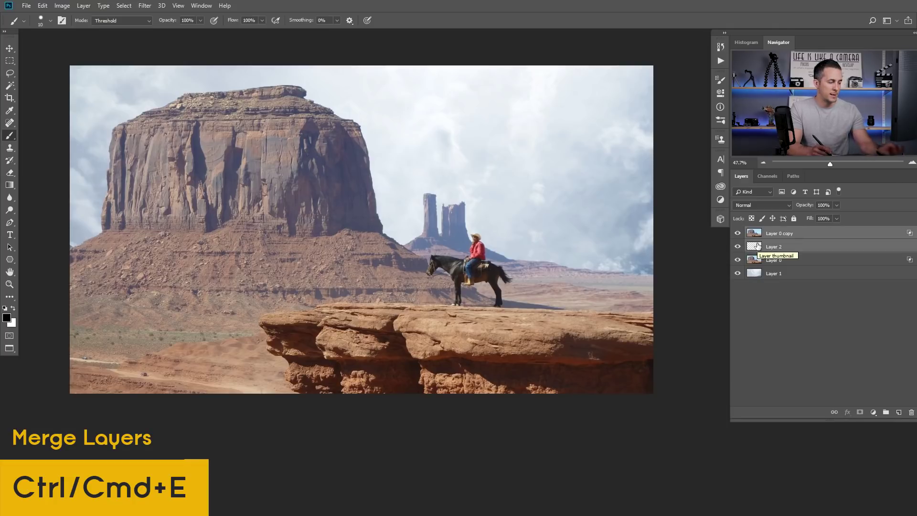
key("ctrl+e")
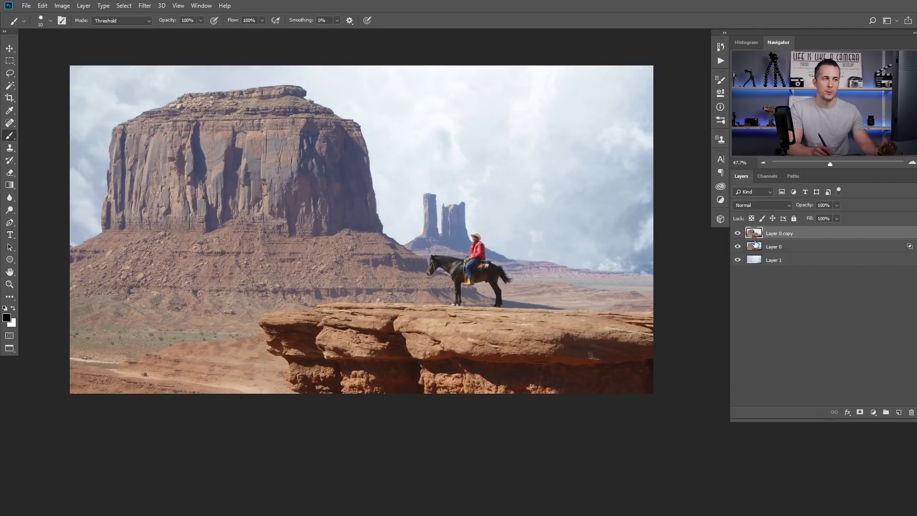
Reset Layer 0's Blend If slider to 255 and mask it with Layer 0 copy's cut-out selection
double_click(809, 249)
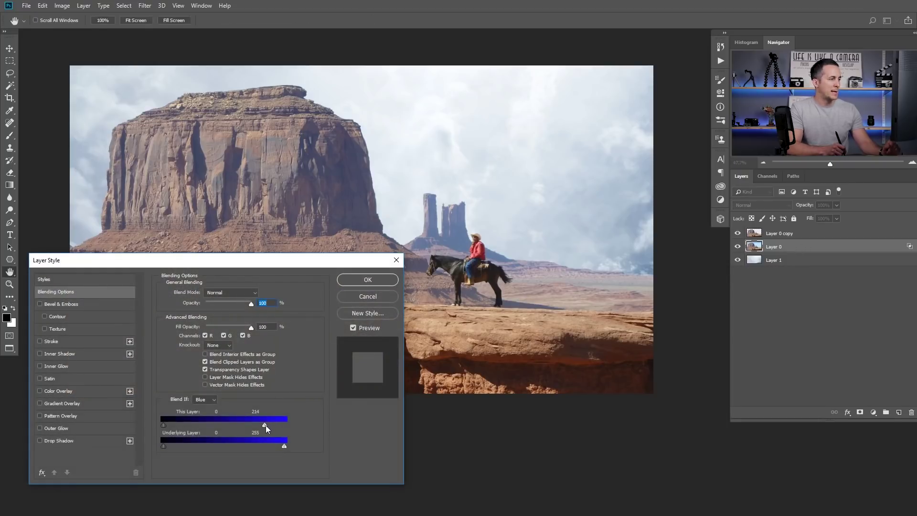
left_click_drag(265, 425, 290, 425)
left_click(379, 280)
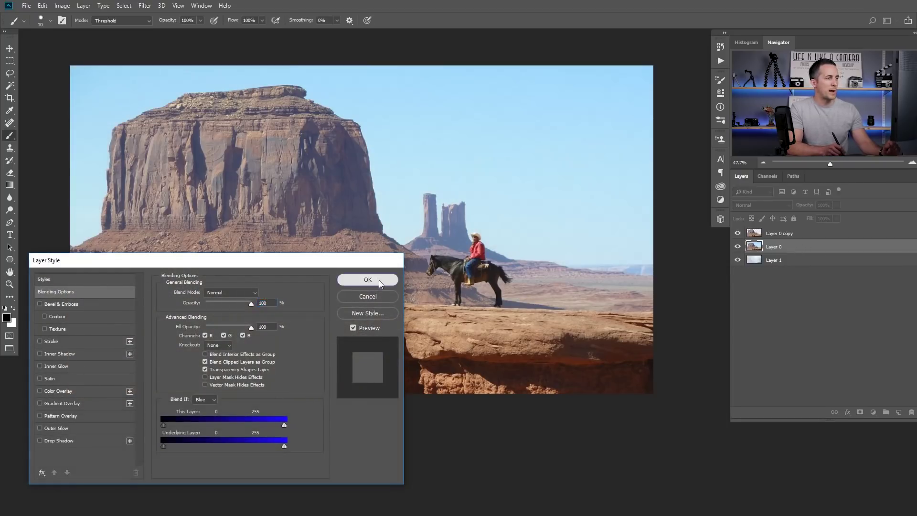
left_click(755, 235, "ctrl")
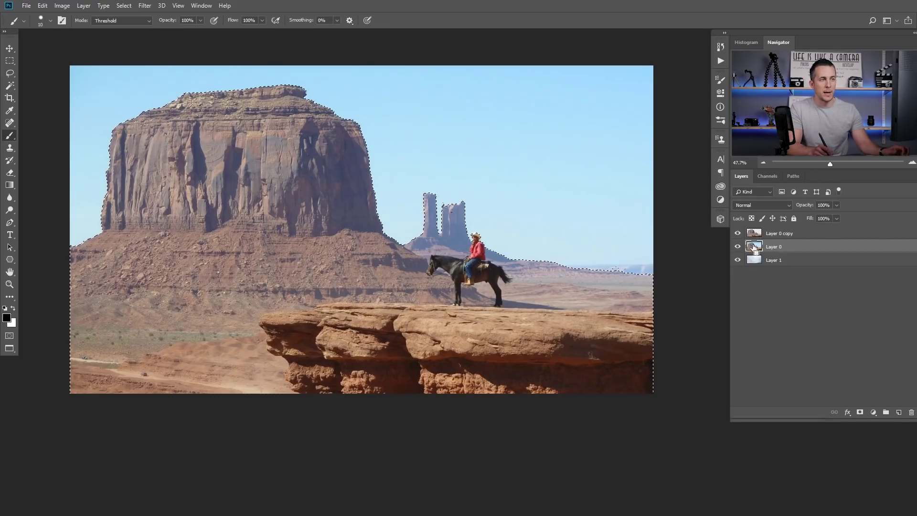
left_click(860, 412)
Hide Layer 0 copy, zoom in, and set a smaller brush painting black
left_click(739, 234)
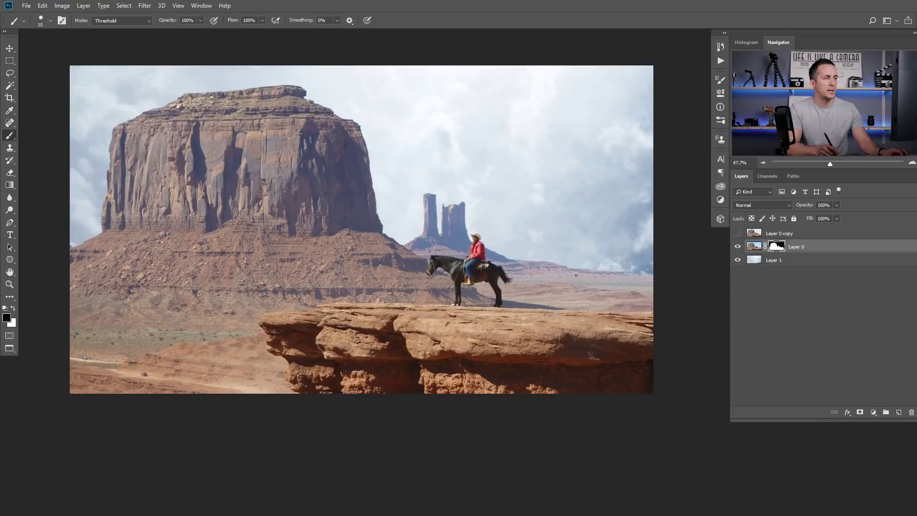
scroll(481, 276, "up", 8)
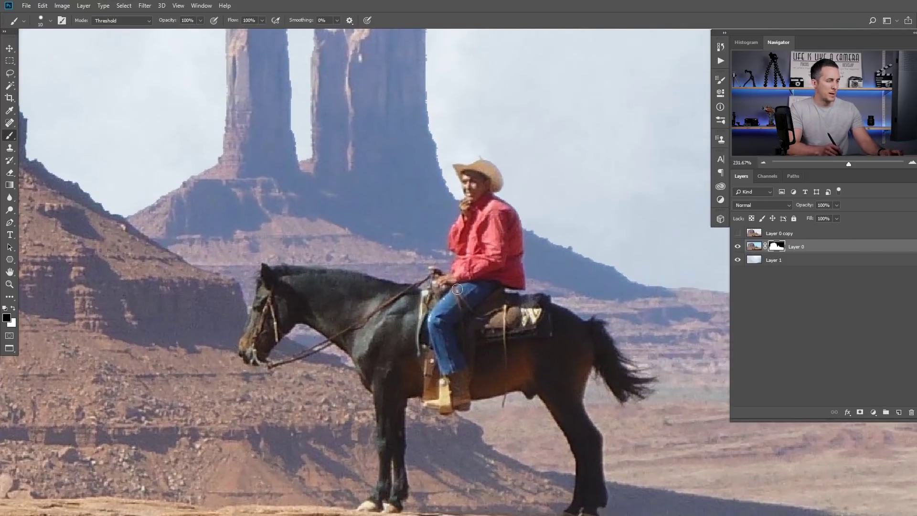
key("bracketleft")
key("bracketleft")
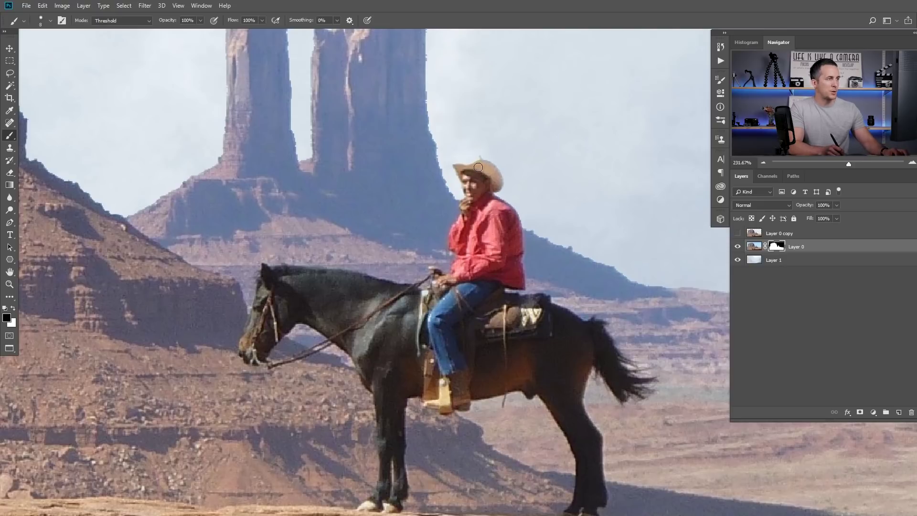
key("x")
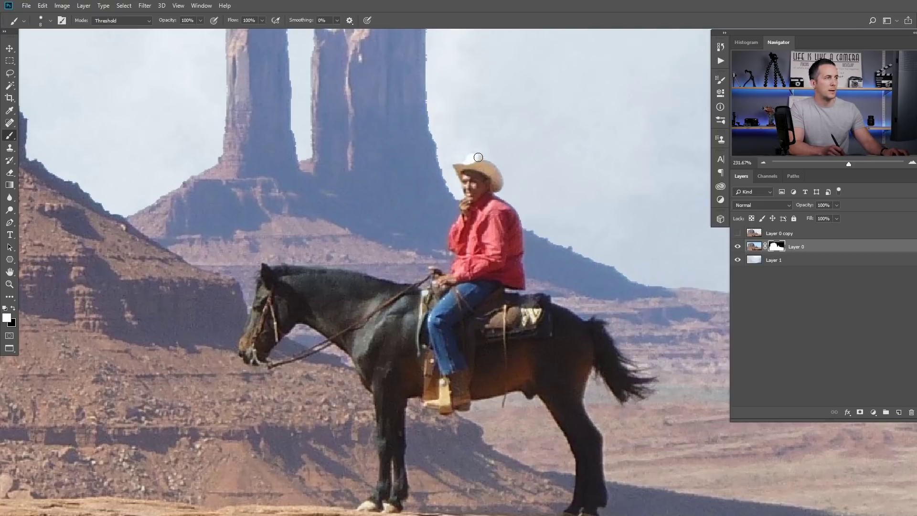
key("x")
key("x")
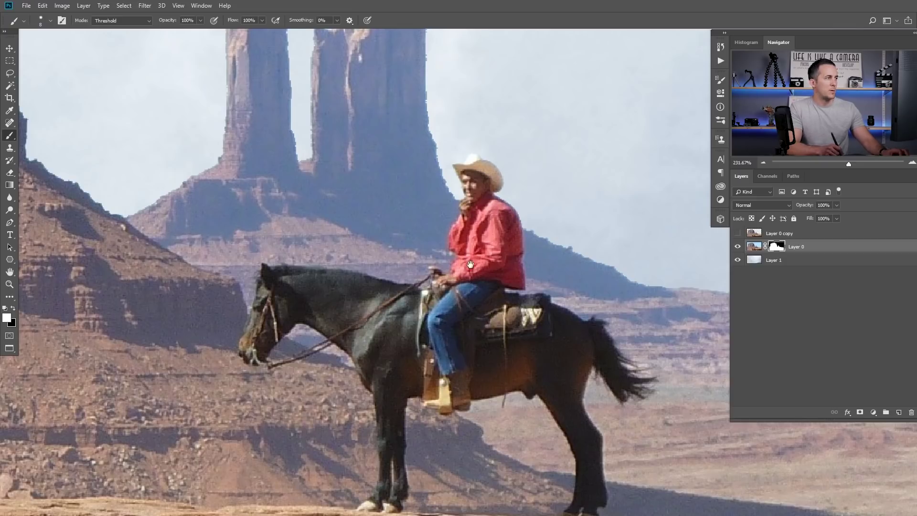
Paint black on Layer 0's mask along the right-hand horizon so the clouds show through
left_click_drag(335, 64, 324, 243)
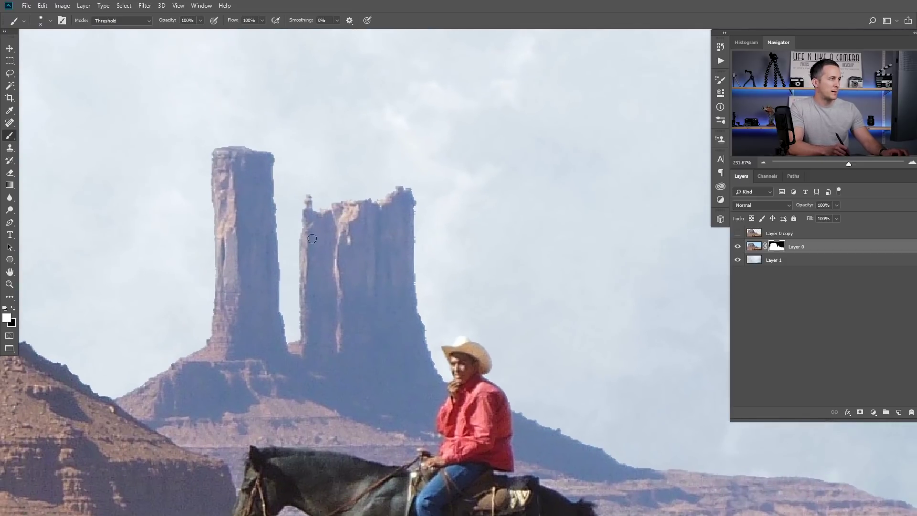
scroll(238, 169, "down", 8)
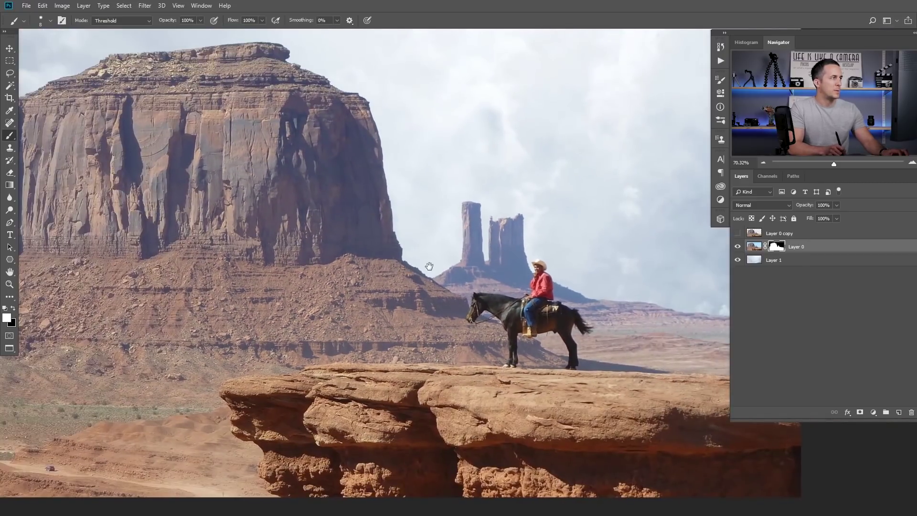
left_click_drag(402, 269, 149, 207)
key("x")
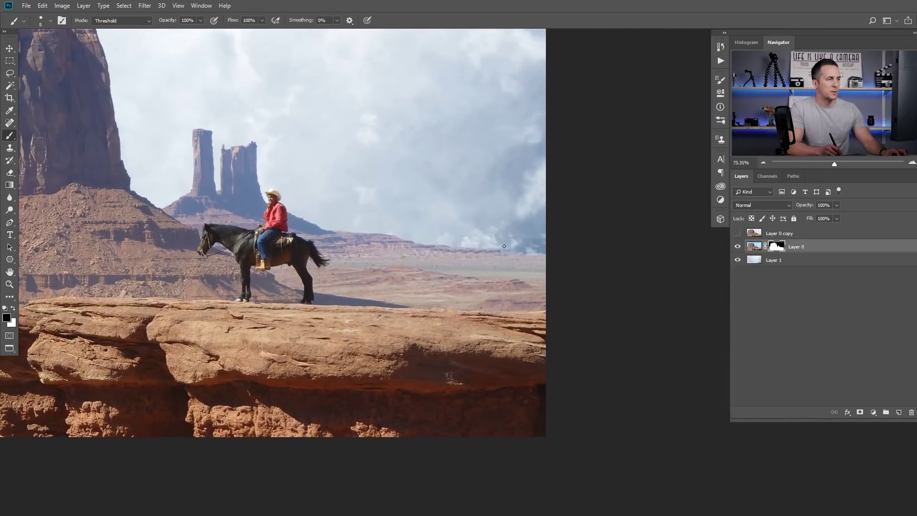
key("bracketright")
key("bracketright")
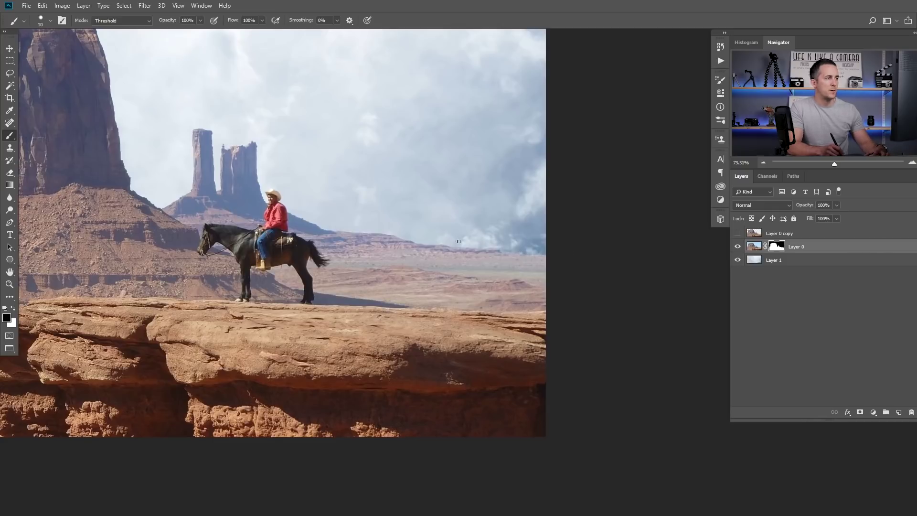
mouse_move(469, 259)
left_mouse_down()
mouse_move(555, 261)
mouse_move(450, 253)
left_mouse_up()
left_click_drag(363, 262, 442, 256)
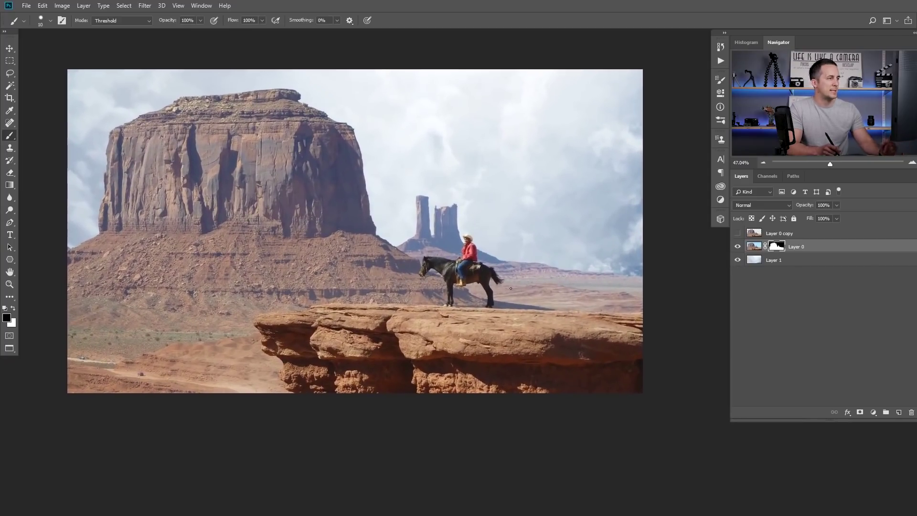